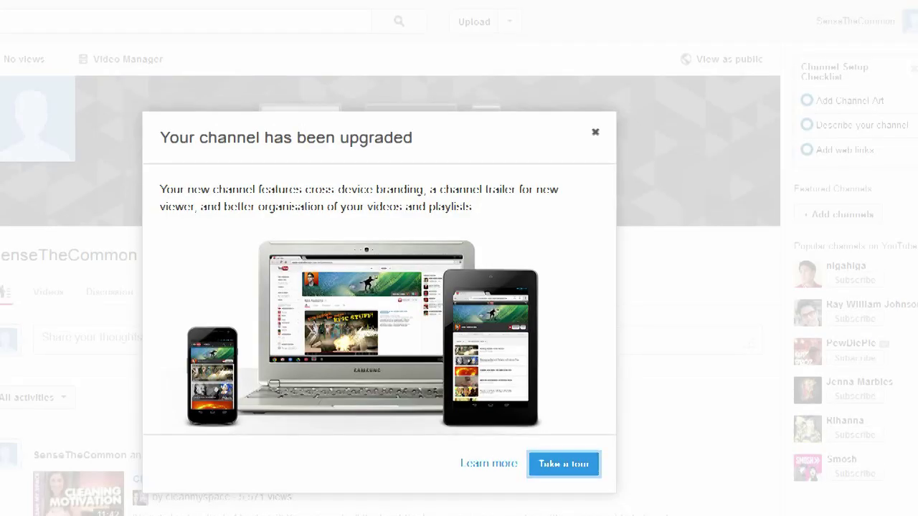
Step: Dismiss the channel-upgraded notice and step the tour past Activity Feed to the Channel Set-up Checklist
key(Escape)
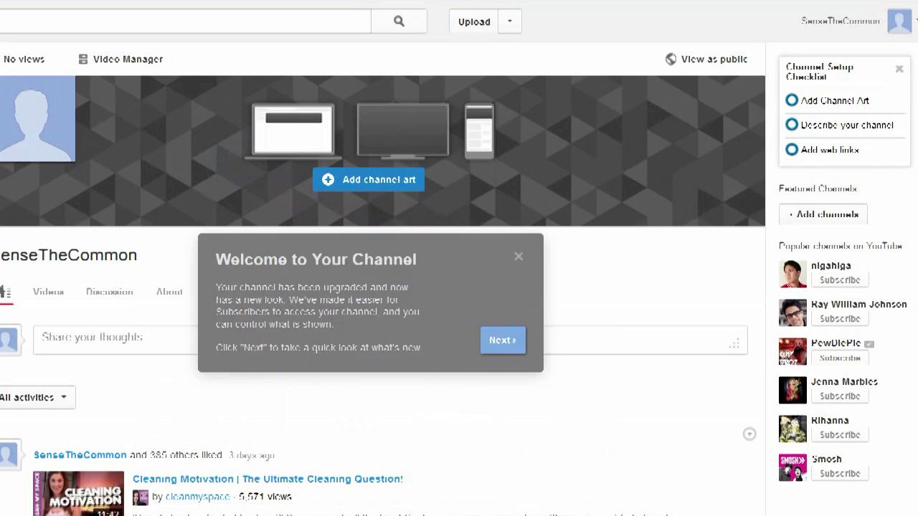
key(Return)
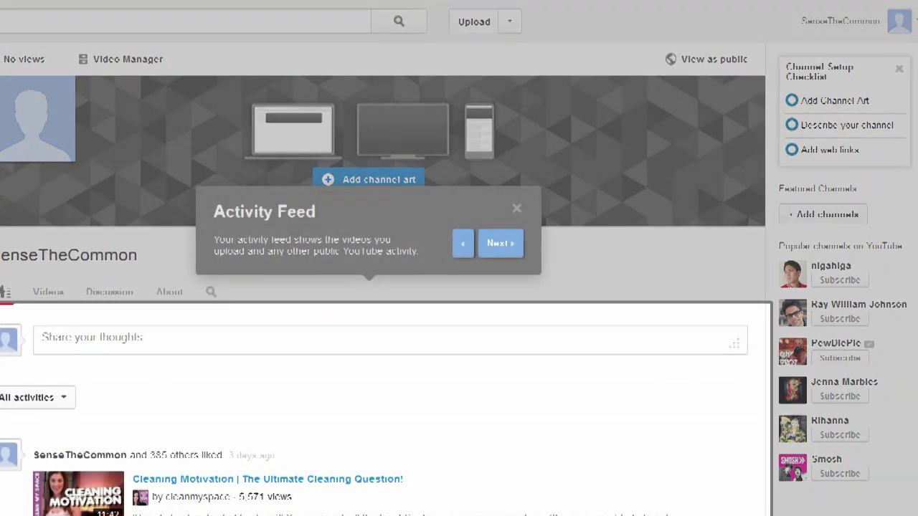
key(Return)
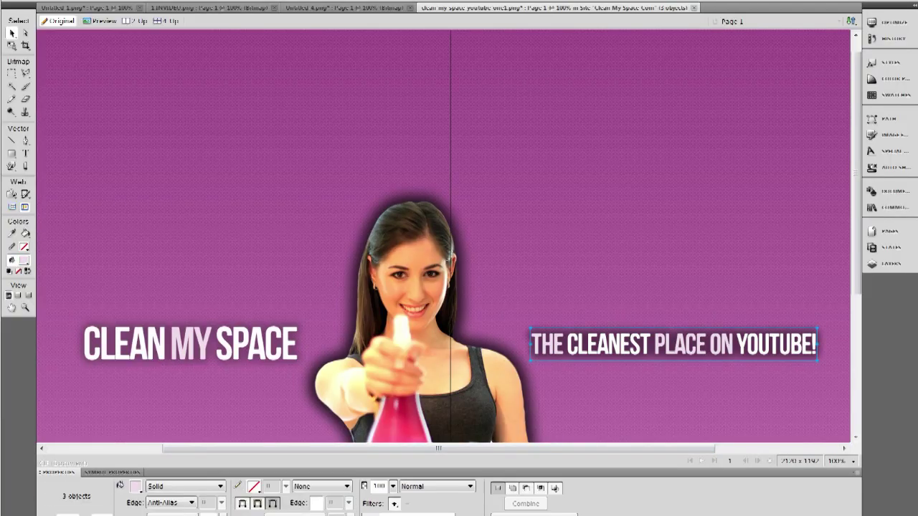
Step: Duplicate the tagline text and retype the copy as 'WHY NOT SUBSCRIBE?!'
key(ctrl+d)
double_click(601, 306)
text(SUBSCRIBE)
key(Delete)
key(Home)
key(ctrl+shift+Right)
text(WHY NOT)
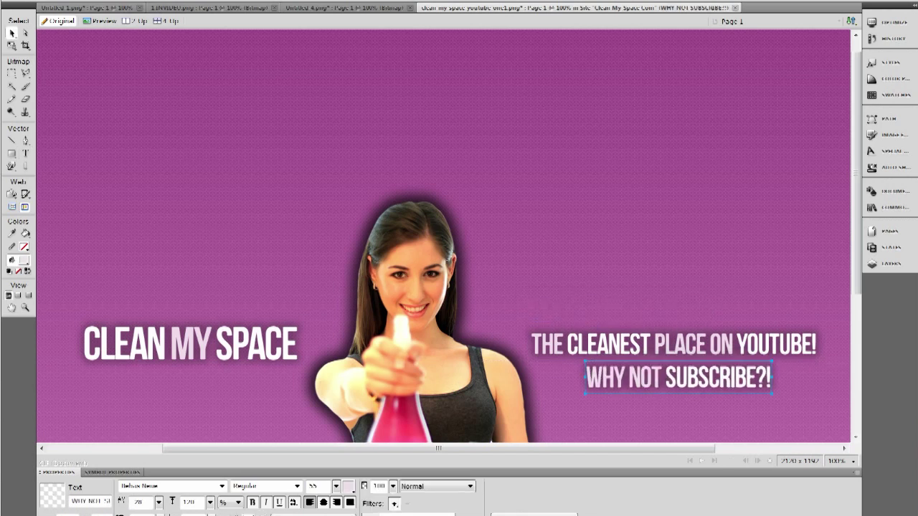
Step: Erase the purple edge beside the woman's hair down toward her shoulder
key(ctrl+equal)
key(ctrl+equal)
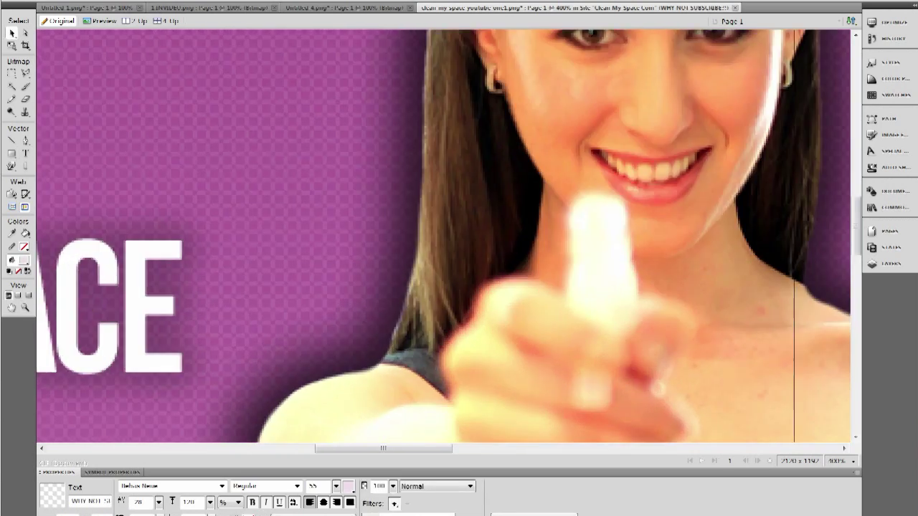
key(e)
mouse_move(406, 50)
mouse_down()
mouse_move(401, 265)
mouse_move(383, 358)
mouse_move(371, 367)
mouse_up()
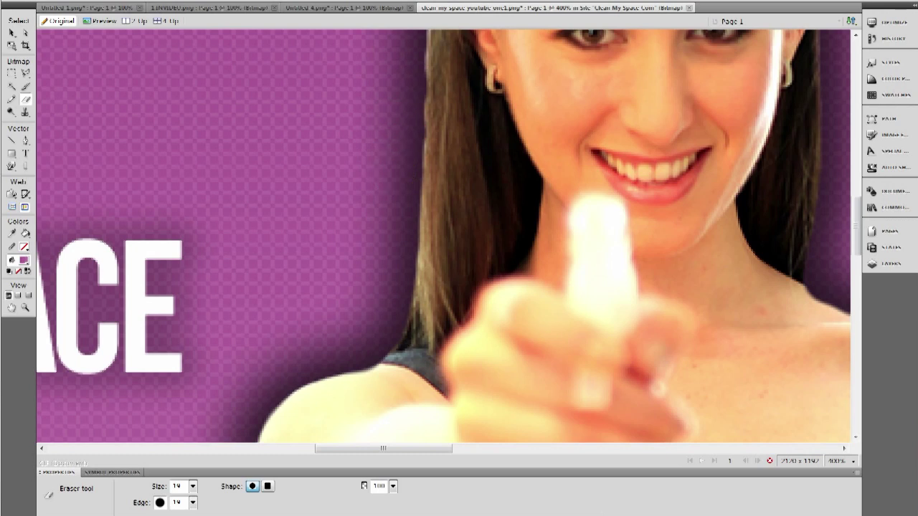
key(v)
key(ctrl+minus)
key(ctrl+minus)
key(ctrl+minus)
key(ctrl+minus)
Step: Nudge the 'WHY NOT SUBSCRIBE?!' text slightly left beneath the tagline
scroll(444, 236, up, 2)
click(706, 371)
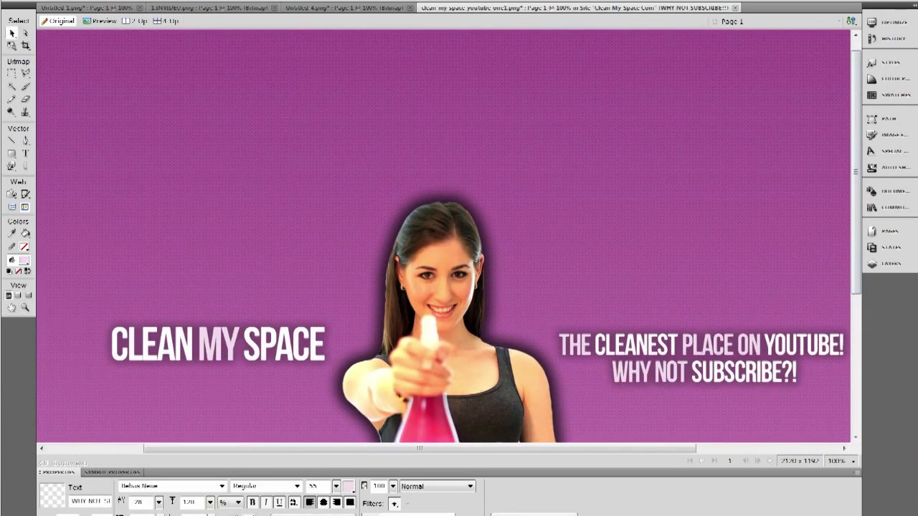
key(shift+Left)
key(shift+Left)
Step: Select the woman's photo, zoom in on her face, and pick the Burn tool
click(430, 287)
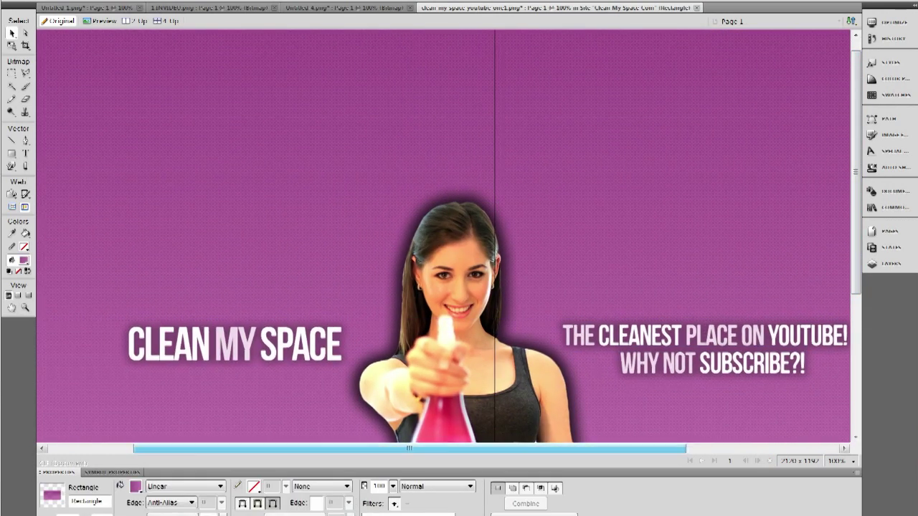
scroll(445, 237, right, 1)
key(ctrl+equal)
key(ctrl+equal)
key(ctrl+equal)
click(11, 112)
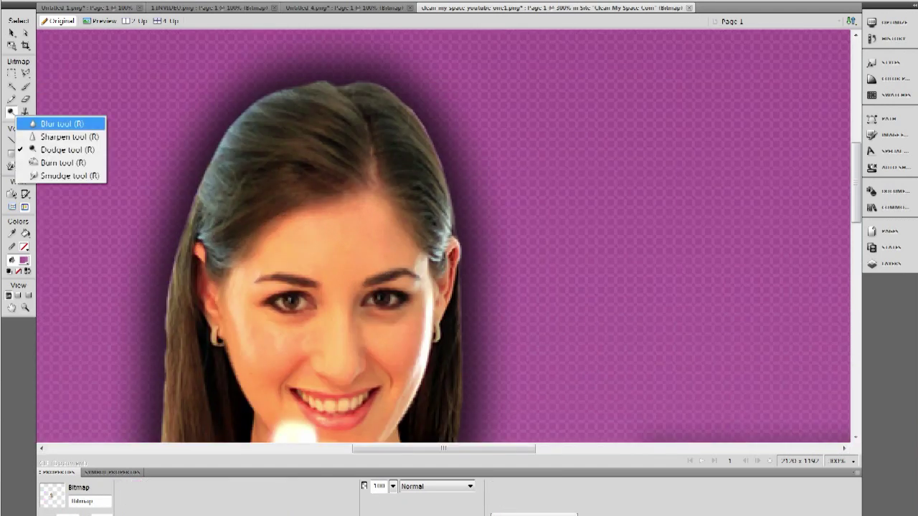
click(61, 162)
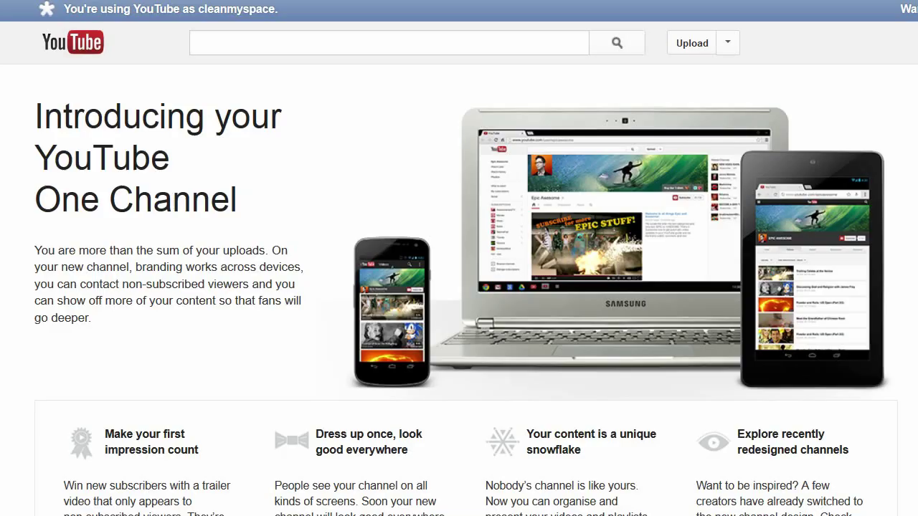
Step: Scroll the One Channel page down and follow the Channel Art Specs template link
scroll(459, 286, down, 10)
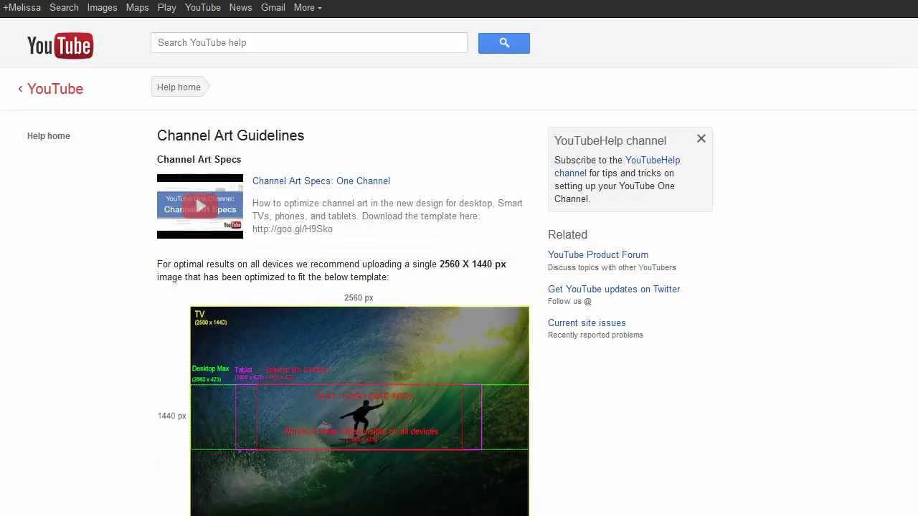
scroll(458, 286, down, 5)
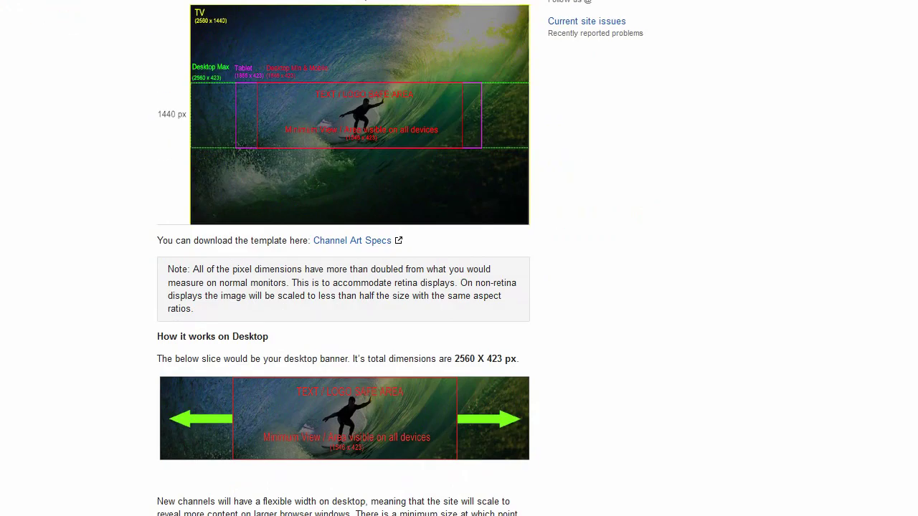
click(351, 227)
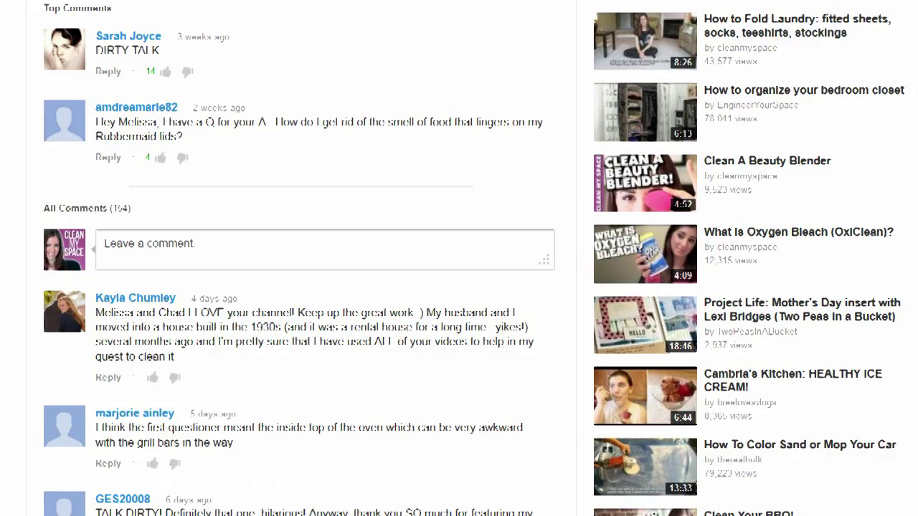
Step: Reply to the viewer's comment with a thank-you message and post it
click(107, 377)
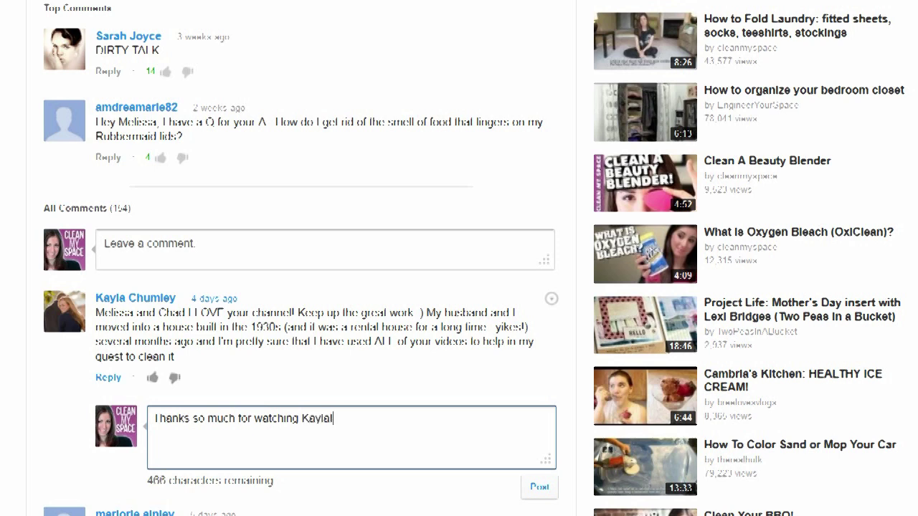
click(539, 487)
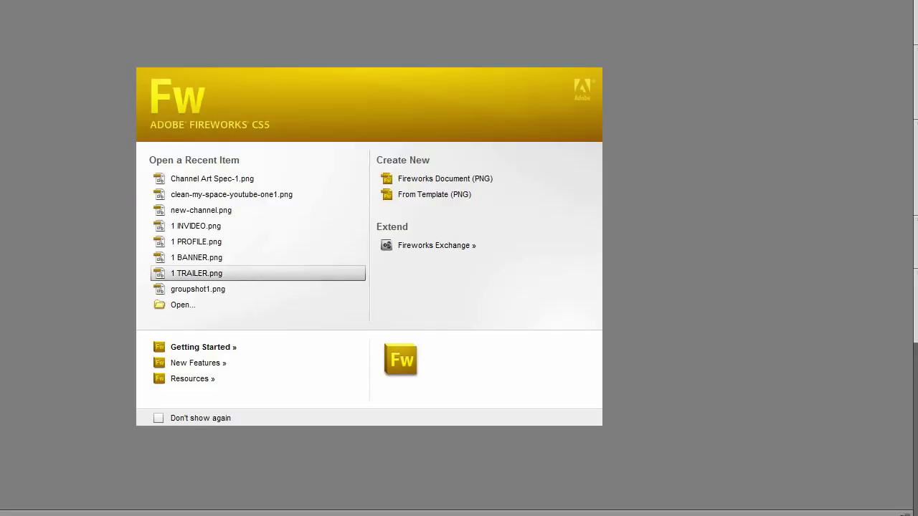
Step: Create an 800 x 800 document with a black fill, then zoom out and select everything
key(ctrl+n)
key(Return)
key(ctrl+v)
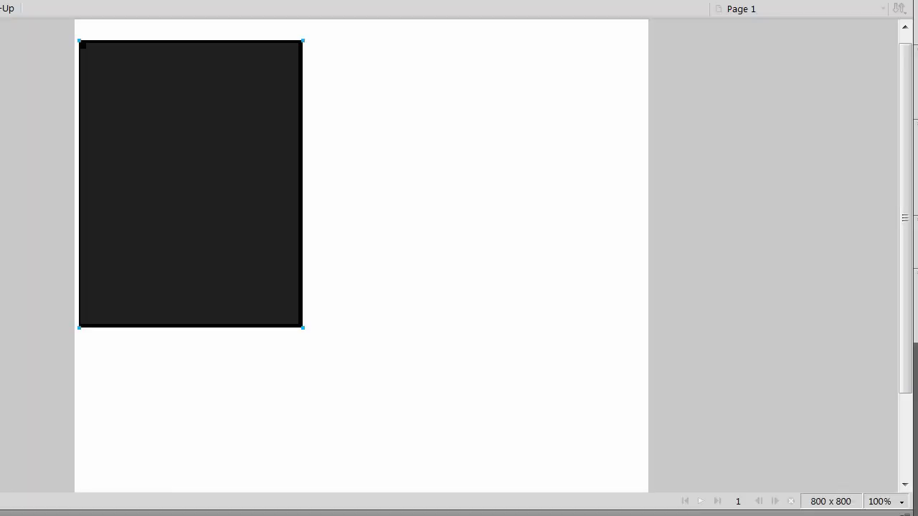
key(ctrl+minus)
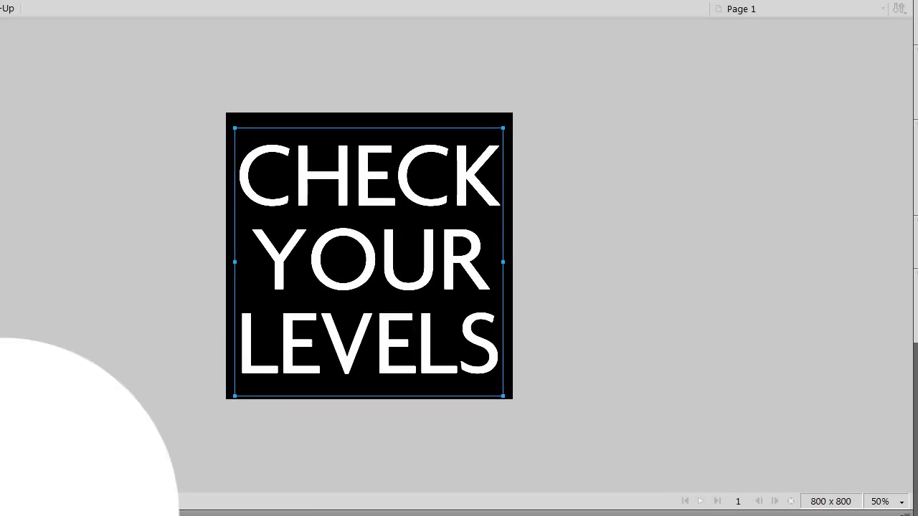
key(ctrl+minus)
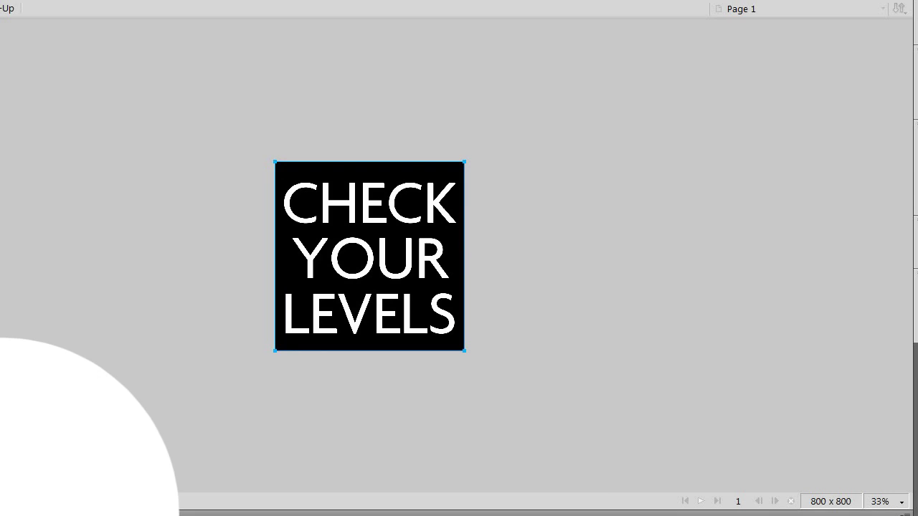
key(ctrl+a)
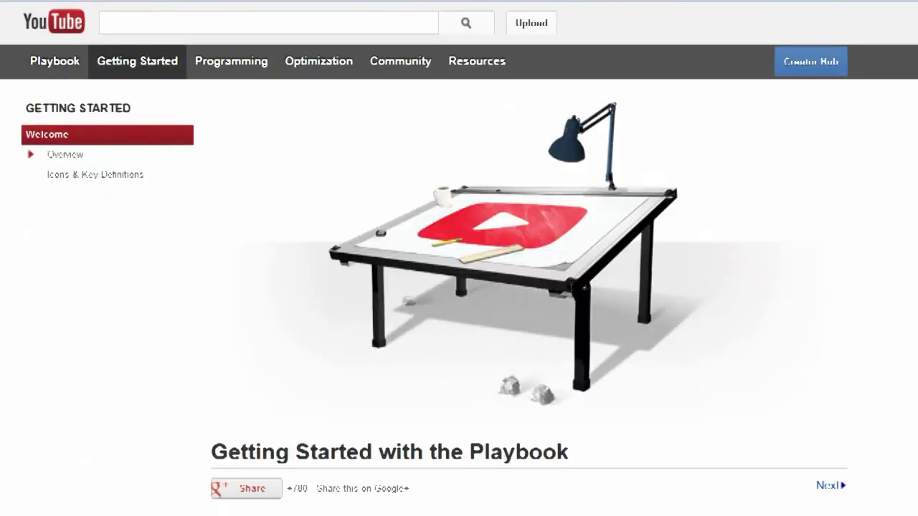
Step: Scroll the Getting Started page down to the Icons & Key Definitions section
scroll(529, 287, down, 9)
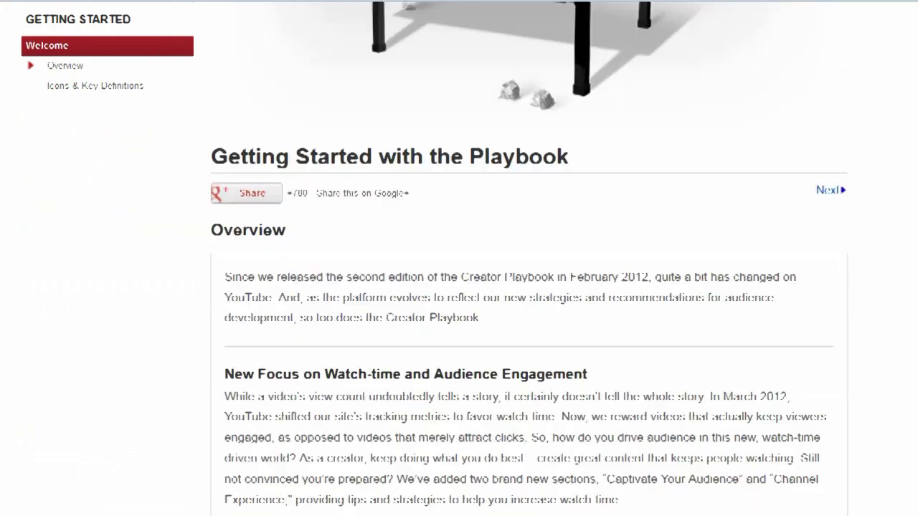
scroll(529, 287, down, 4)
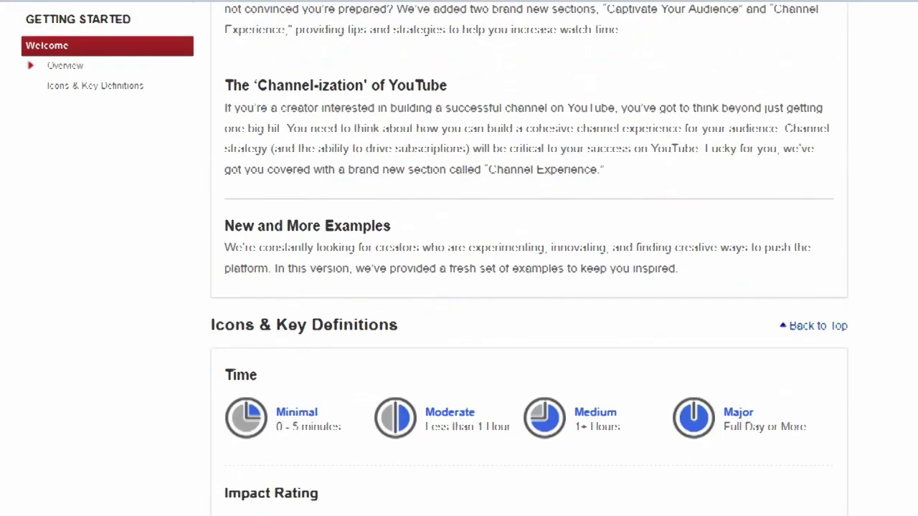